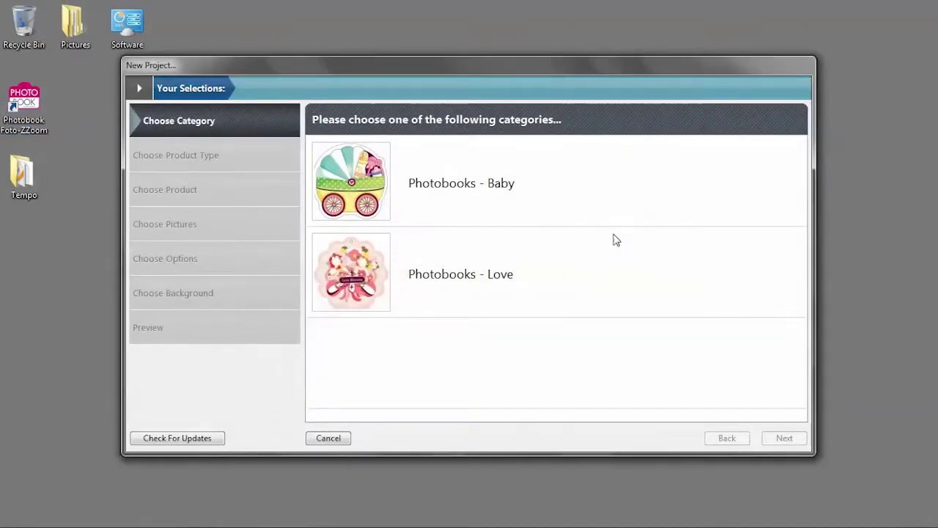
Step: Choose the Love category, the A New Day Has Come theme and the Mini Horizontal (8 x 6) size
click(427, 301)
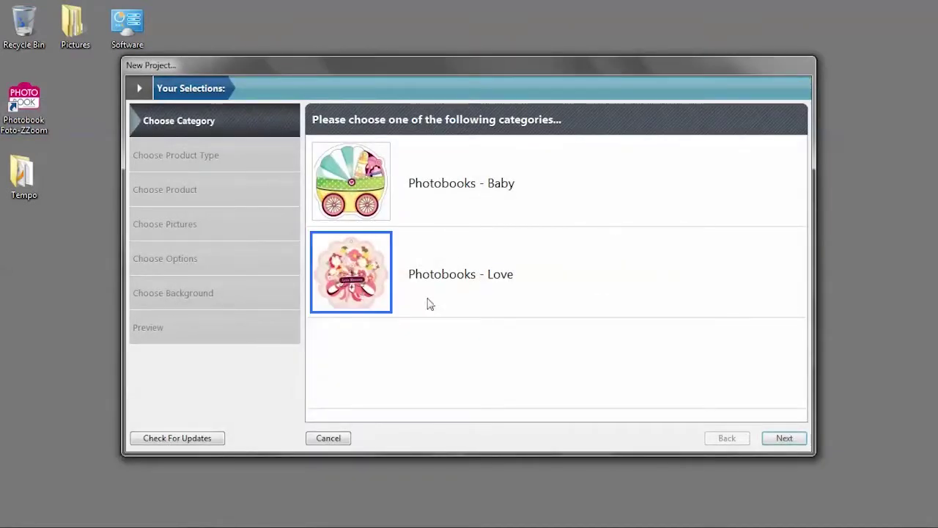
click(781, 438)
click(348, 300)
click(797, 437)
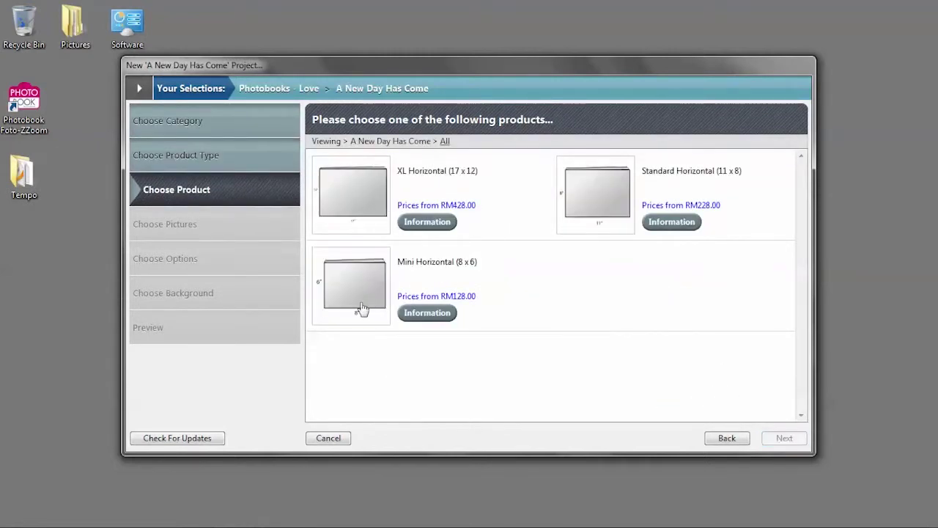
double_click(359, 309)
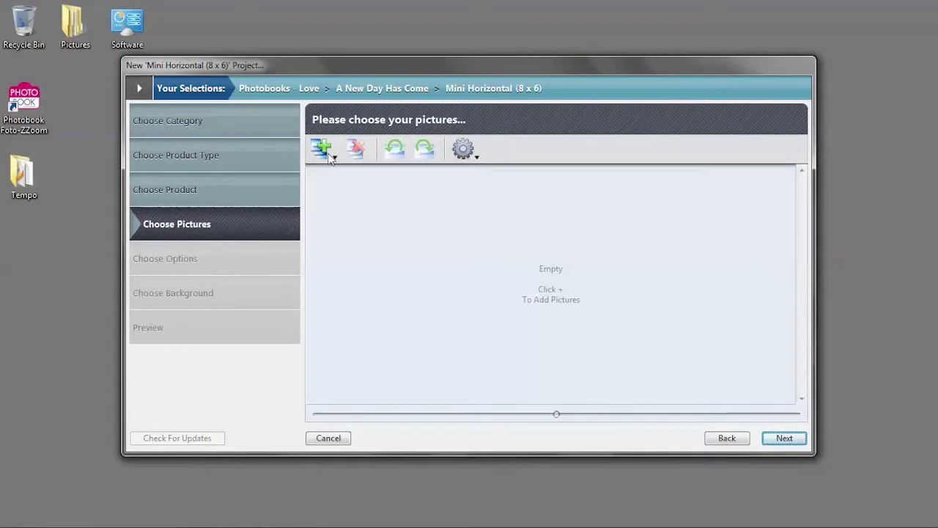
Step: Add the My Pictures > WEDDING DAY 2010 folder and create the project 'wedding day'
click(328, 150)
click(513, 187)
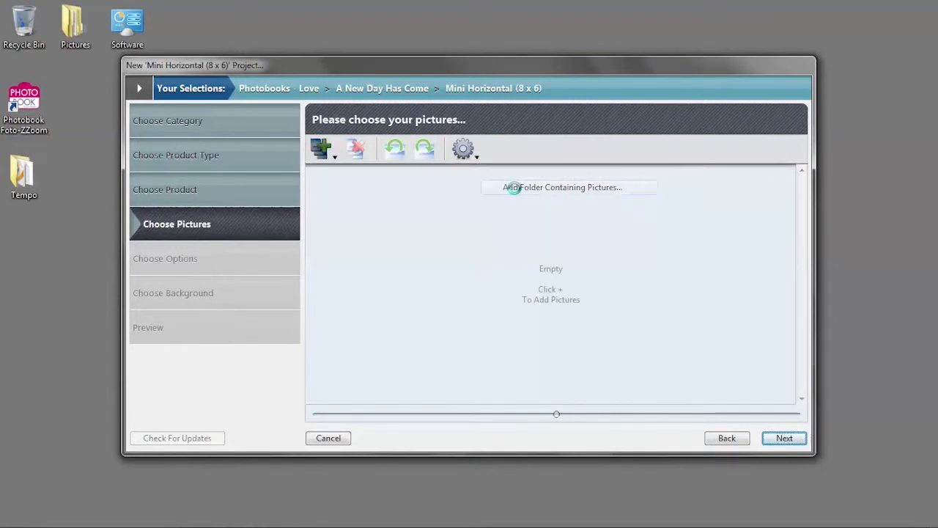
click(562, 308)
click(563, 308)
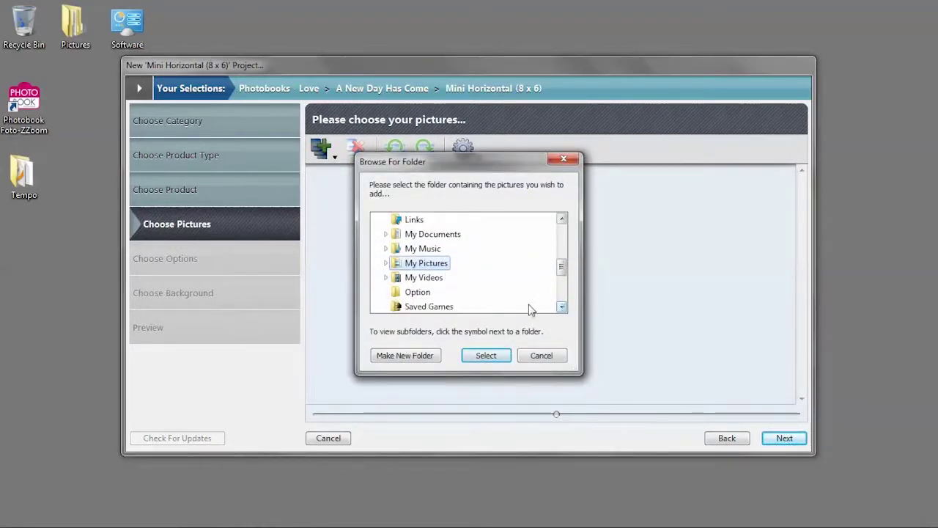
click(384, 263)
scroll(443, 297, down, 1)
click(448, 292)
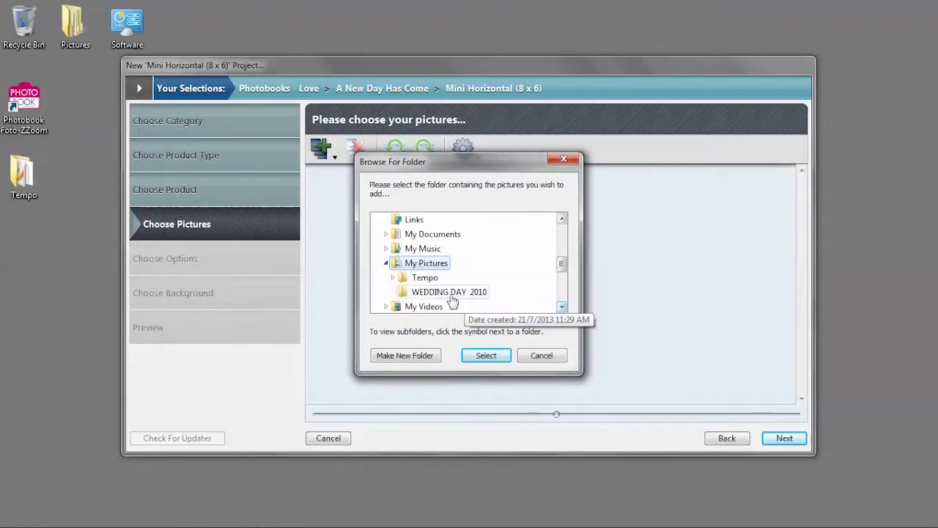
click(501, 357)
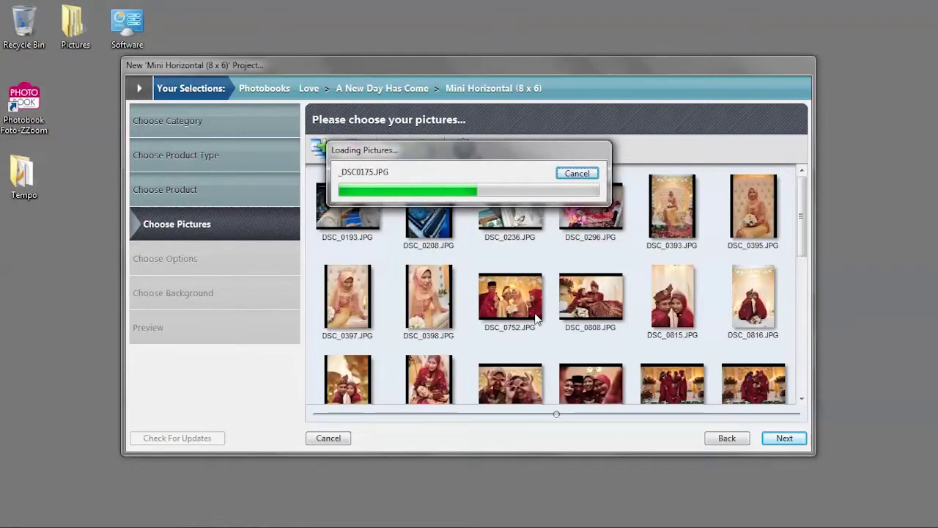
click(782, 440)
text(wedding day)
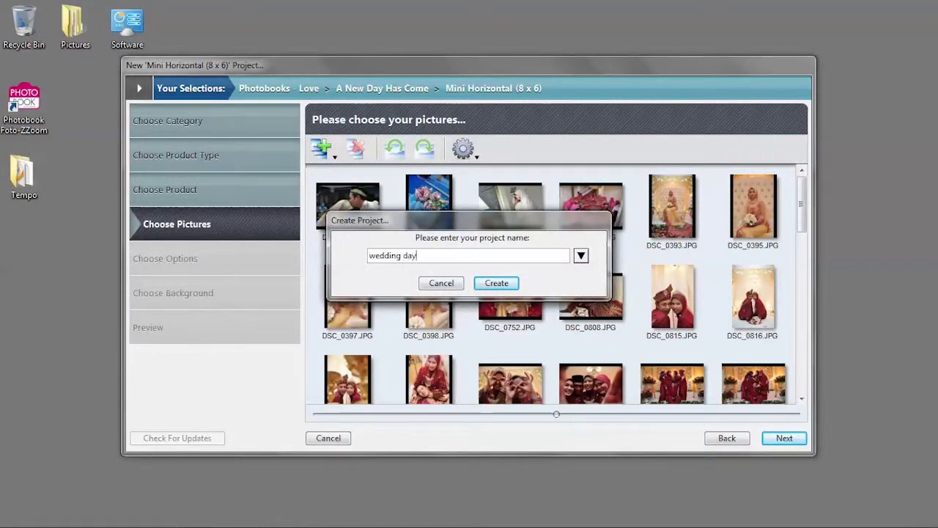
key(Return)
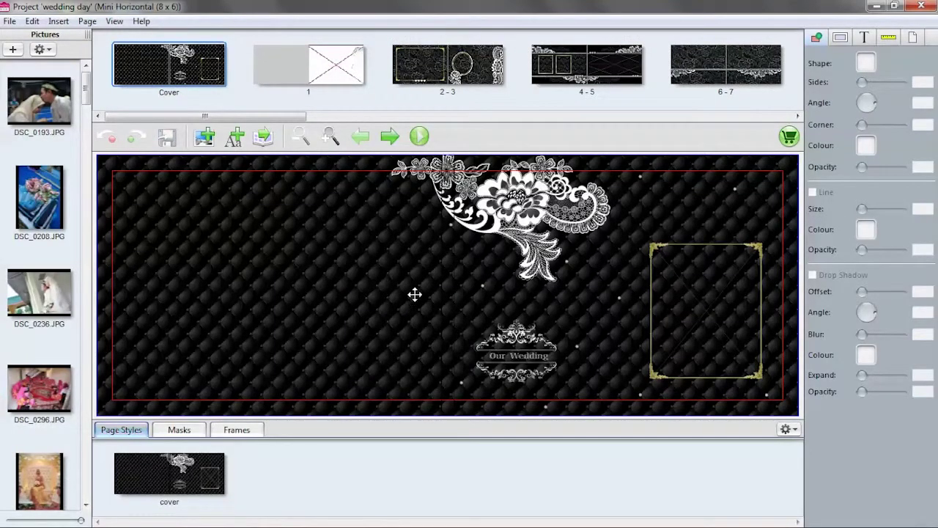
Step: Place DSC_0208 in the cover frame and DSC_0236 in the page 1 frame
mouse_move(281, 115)
mouse_down()
mouse_move(308, 117)
mouse_move(280, 117)
mouse_up()
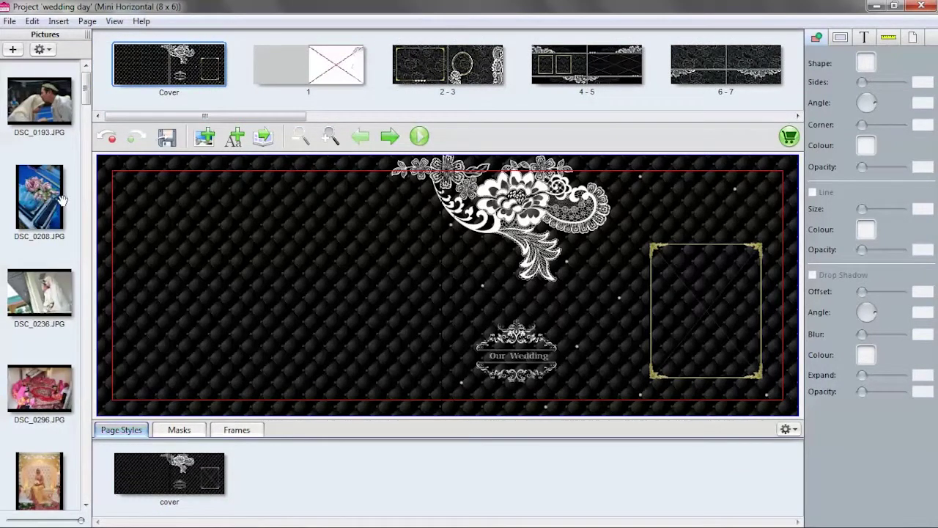
drag(39, 194, 703, 312)
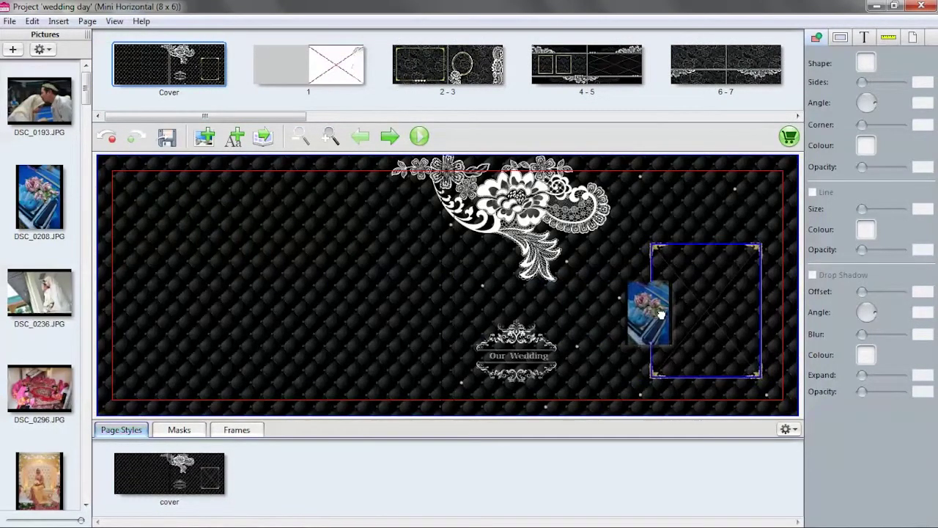
click(332, 81)
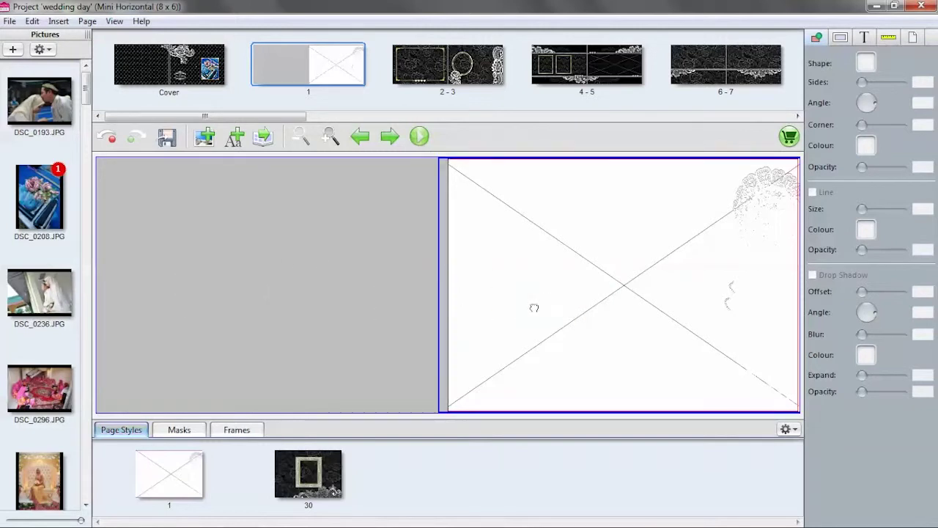
drag(46, 286, 524, 293)
click(460, 70)
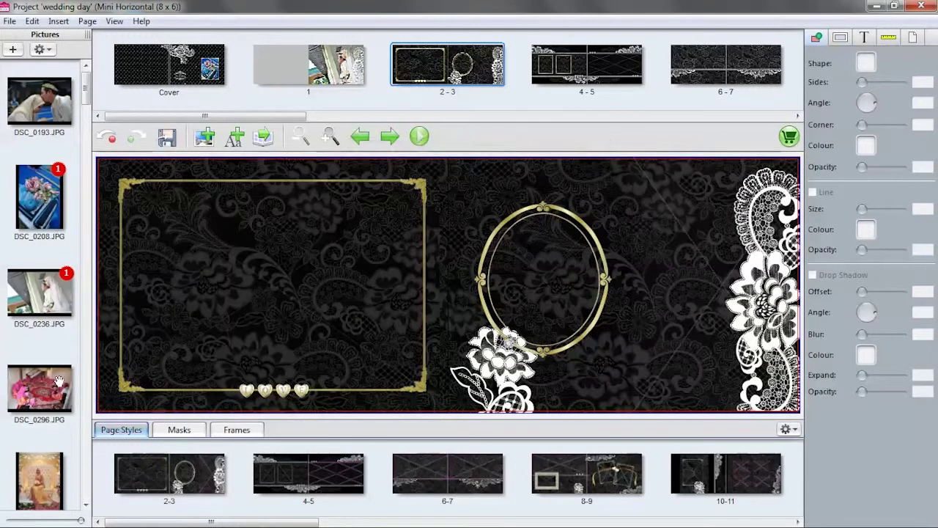
Step: Fill spread 2-3's left frame with DSC_0193 and its oval frame with the bride portrait
drag(62, 387, 245, 279)
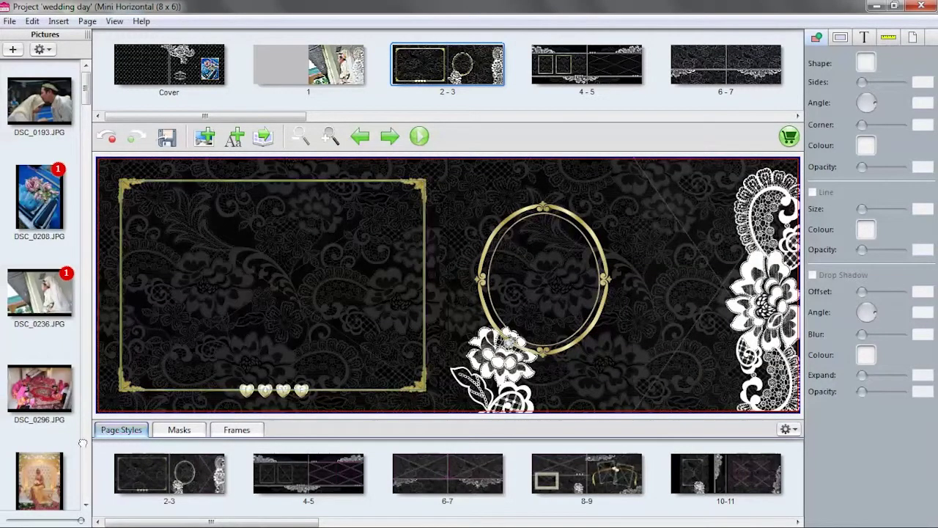
drag(41, 473, 541, 249)
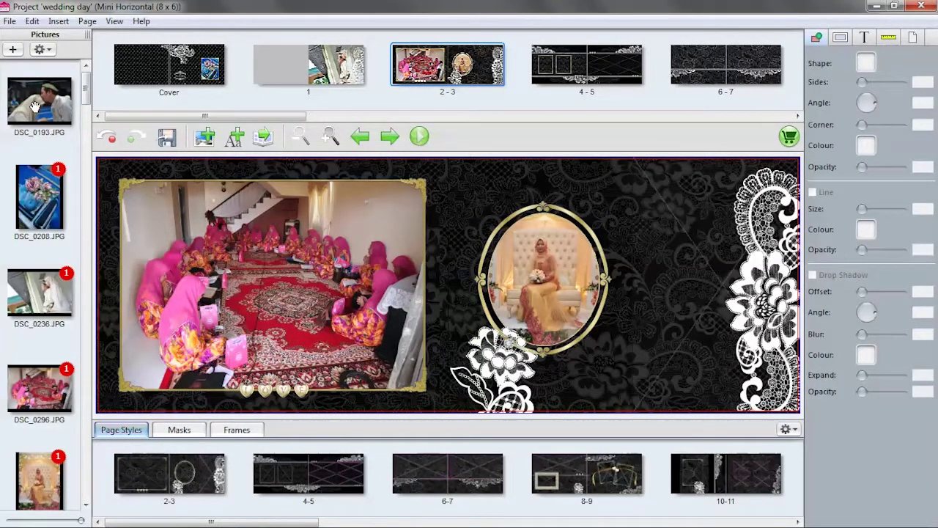
drag(34, 106, 282, 283)
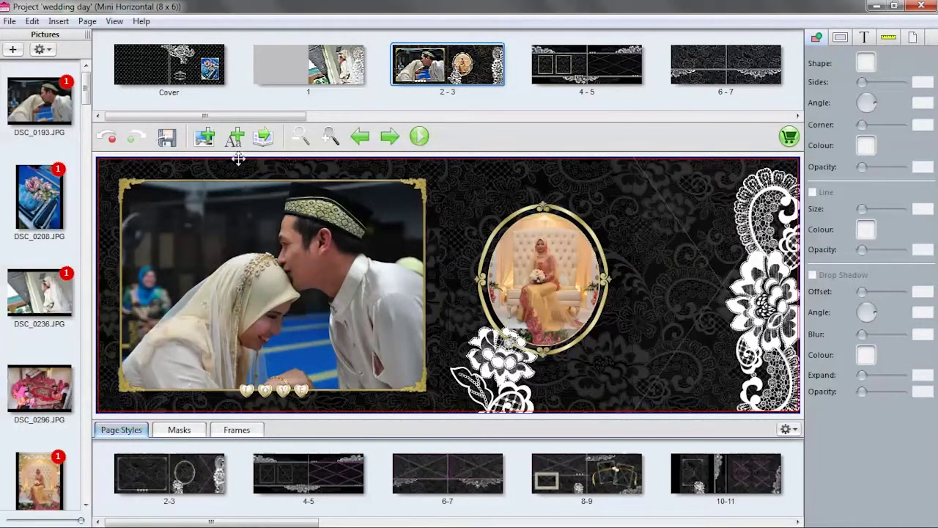
key(Page_Down)
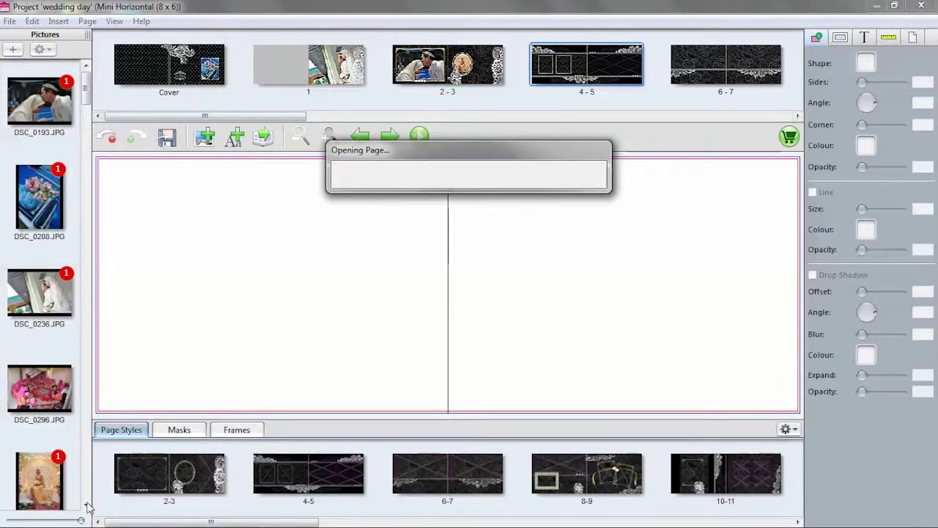
Step: Place DSC_0395 and another bride portrait on spread 4-5, then autoflow photos into the remaining pages
scroll(87, 506, down, 2)
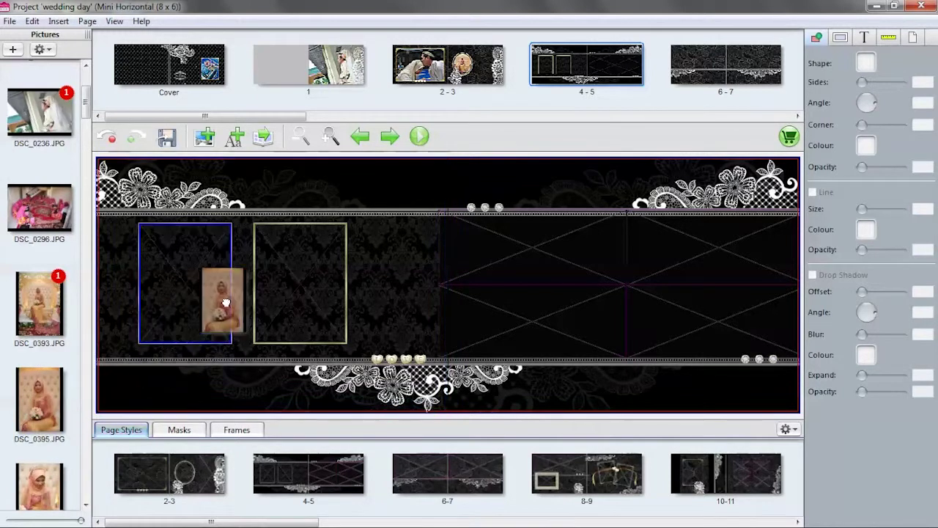
drag(37, 414, 223, 307)
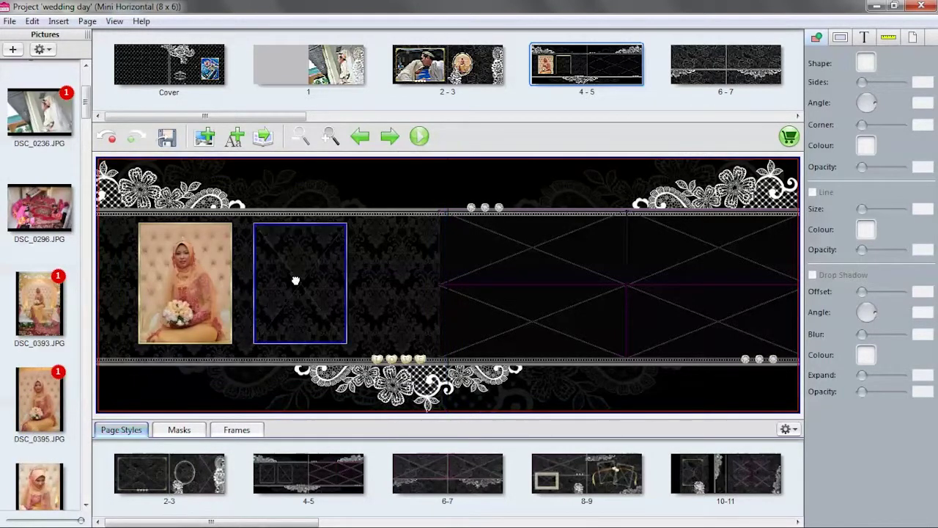
drag(82, 449, 302, 244)
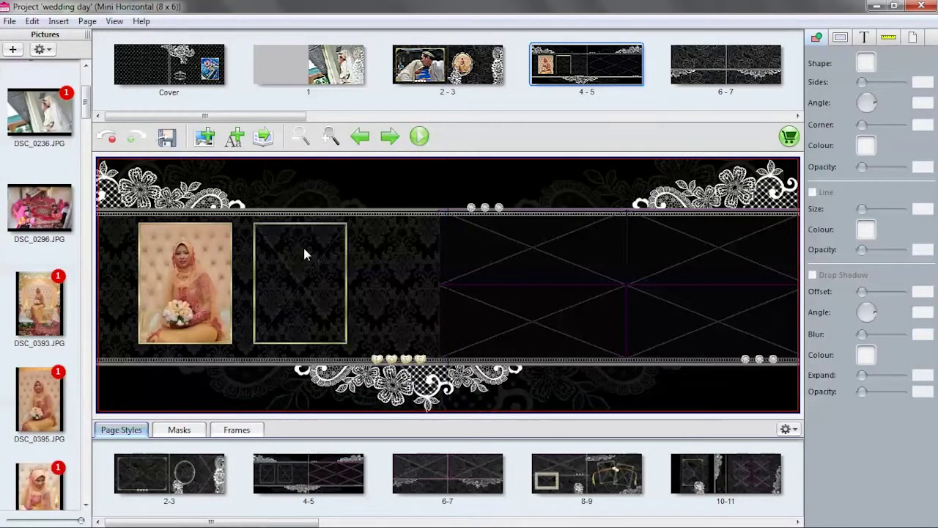
click(265, 140)
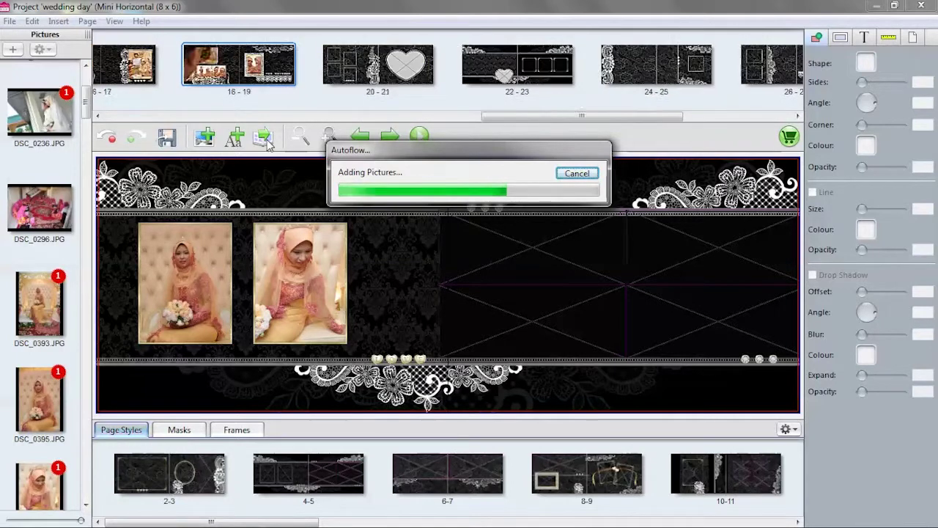
key(Page_Down)
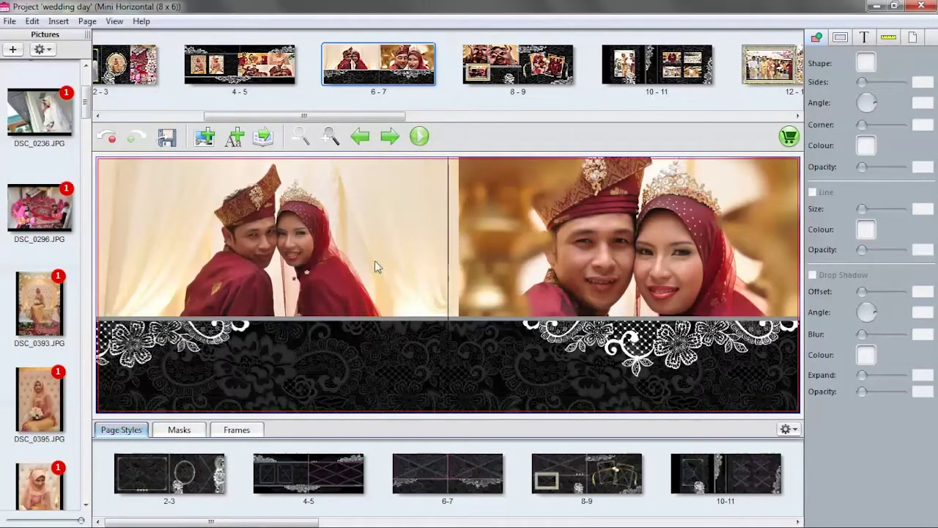
Step: Set the left photo on spread 6-7 to Black and White mode
click(296, 255)
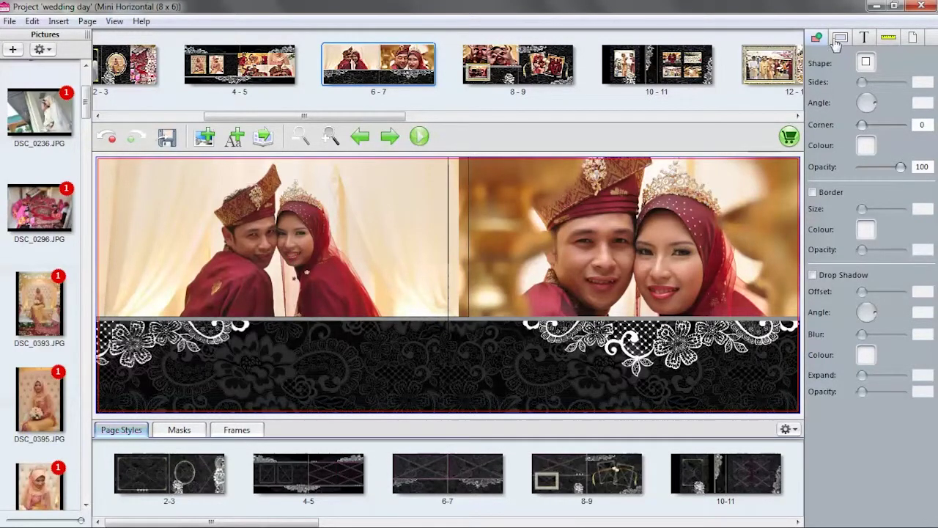
click(838, 42)
click(903, 188)
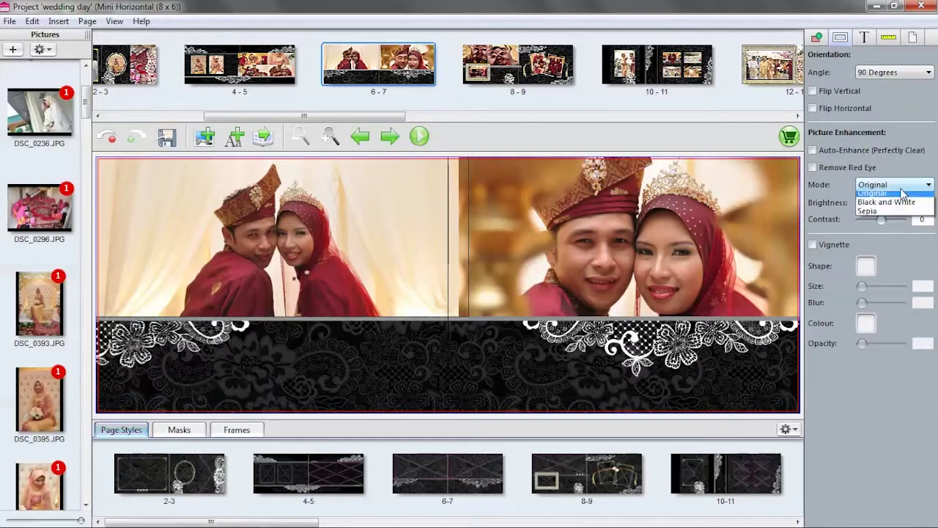
click(906, 206)
Step: Set the right photo on spread 6-7 to Sepia mode
click(656, 284)
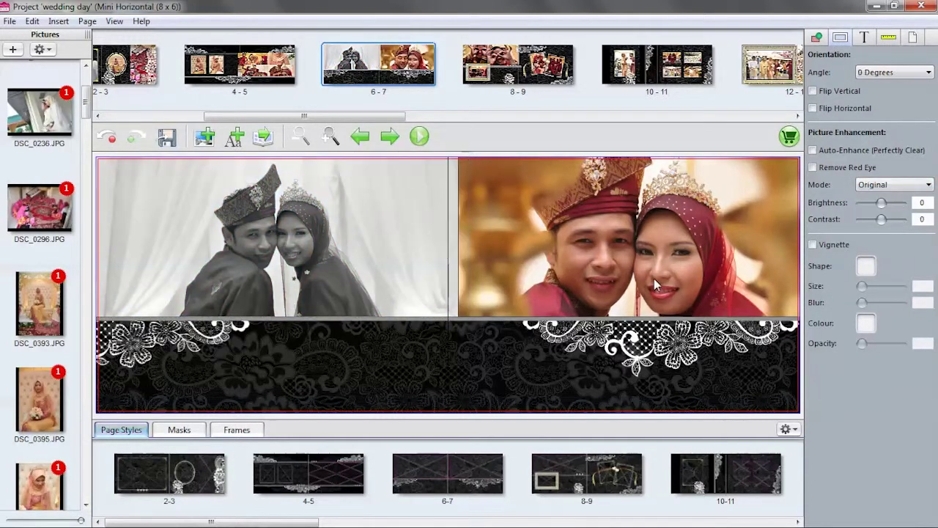
click(921, 189)
click(882, 213)
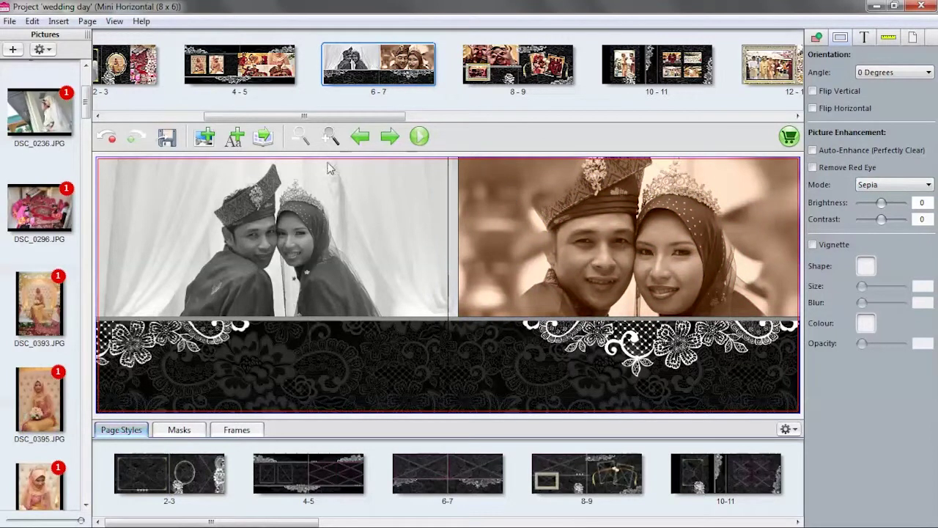
Step: Add a text box reading 'wedding photobook 2010' over the left photo
click(236, 141)
mouse_move(291, 232)
mouse_down()
mouse_move(423, 213)
mouse_move(414, 192)
mouse_up()
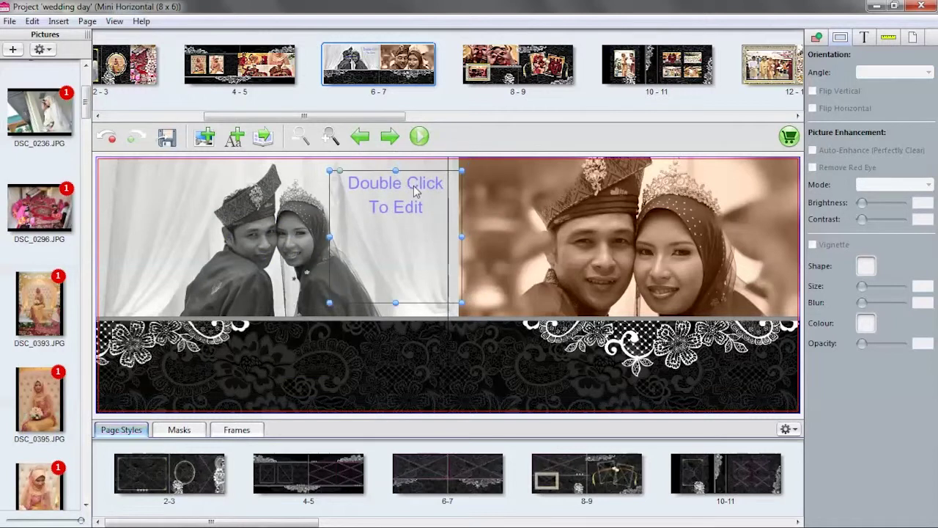
double_click(414, 190)
text(wedding photobook 2010)
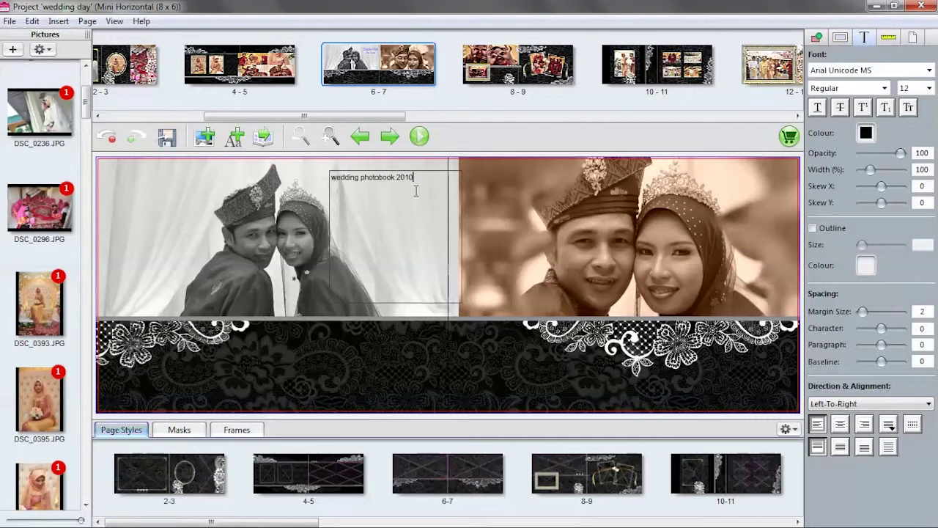
key(ctrl+a)
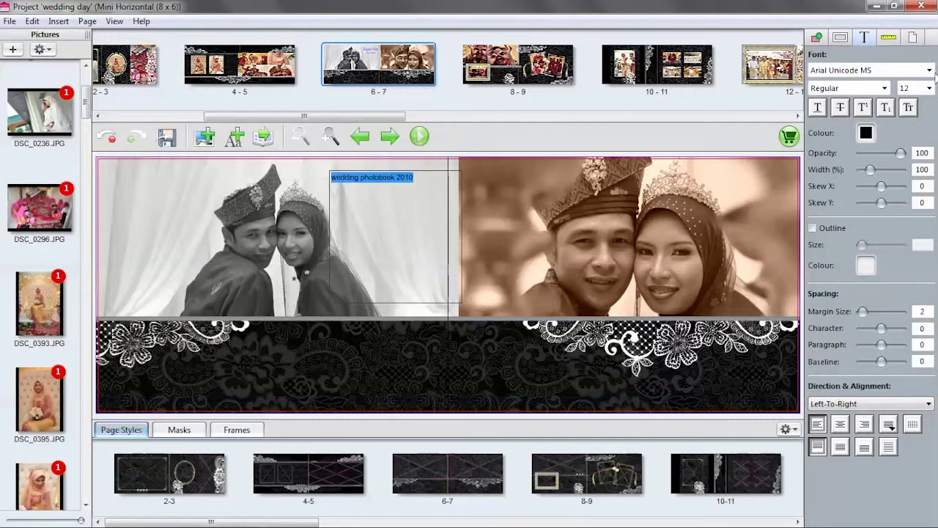
Step: Style the caption in blue AvantGarde LT BookOblique at size 28
click(930, 70)
click(909, 115)
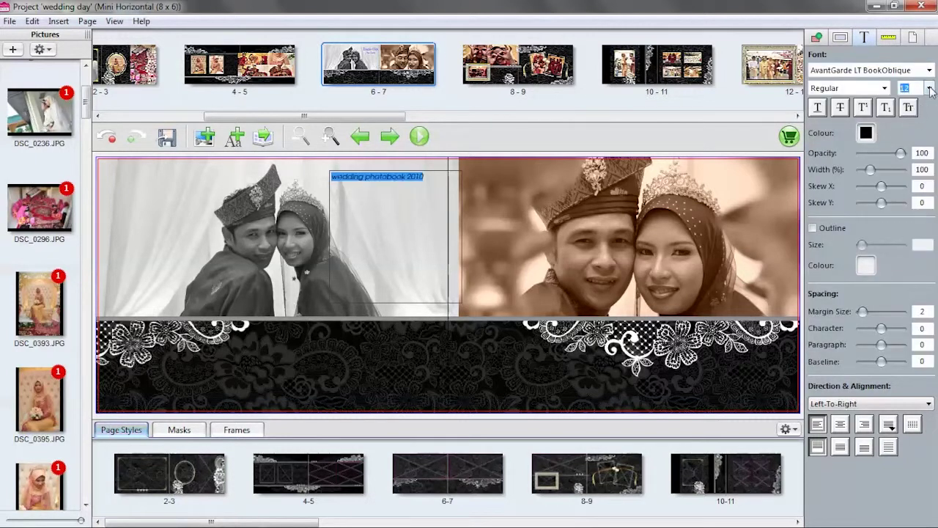
click(930, 88)
click(912, 230)
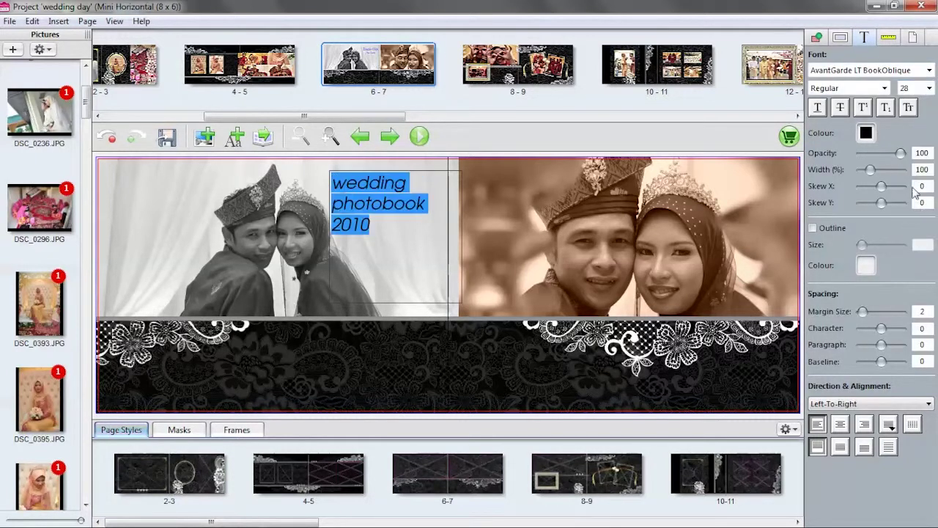
click(866, 132)
click(875, 163)
drag(340, 171, 352, 168)
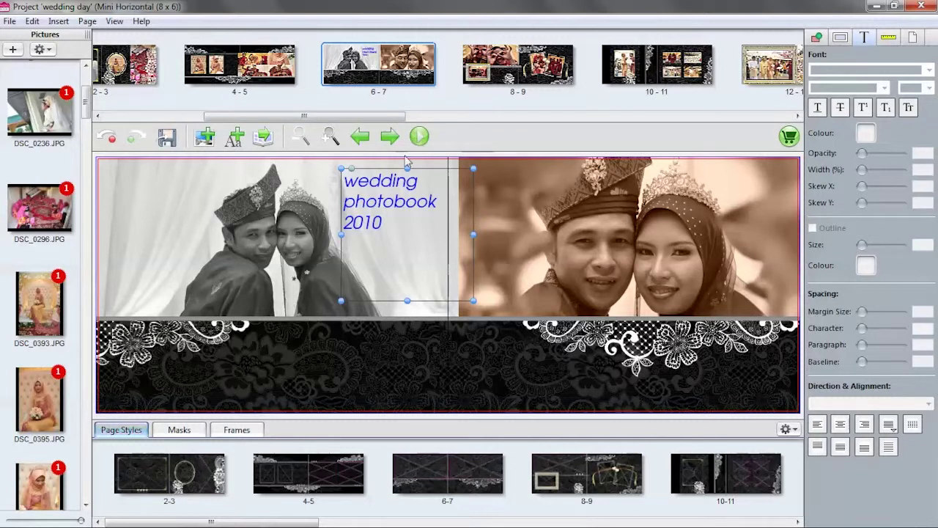
Step: Add a top-left picture frame holding DSC_0752, shrink it and tilt it about 15°
click(204, 136)
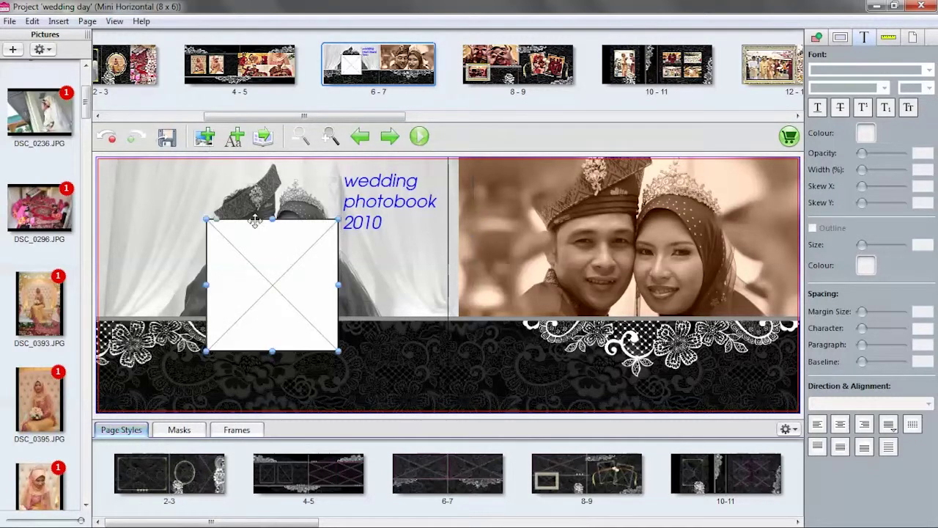
drag(251, 212, 189, 199)
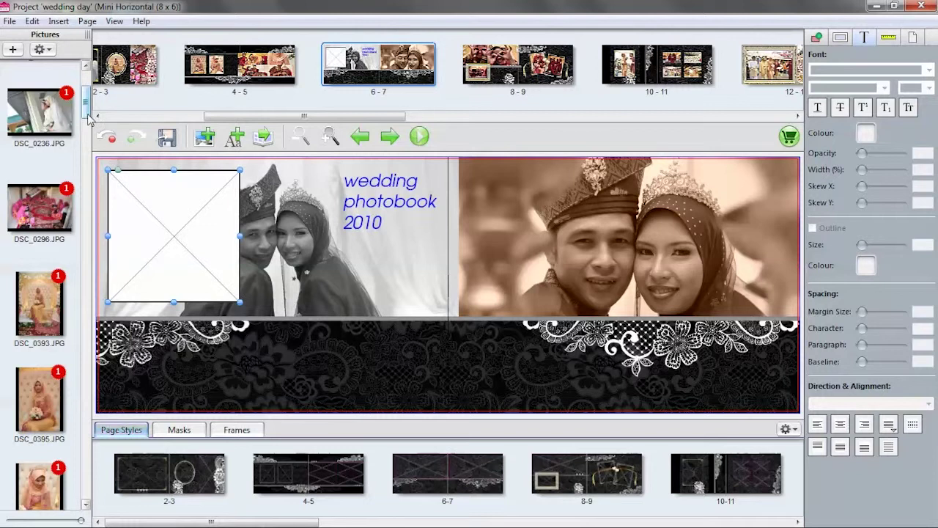
scroll(88, 118, down, 5)
drag(44, 285, 173, 237)
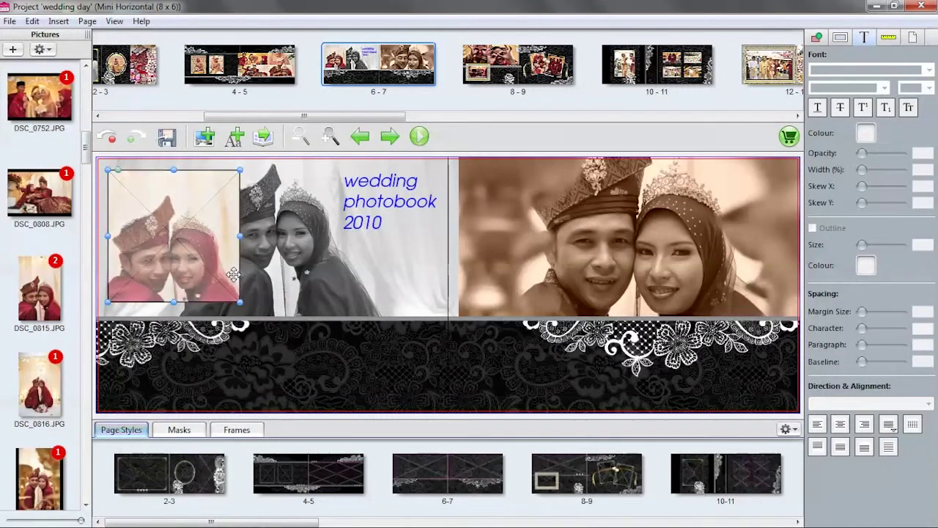
drag(239, 301, 198, 267)
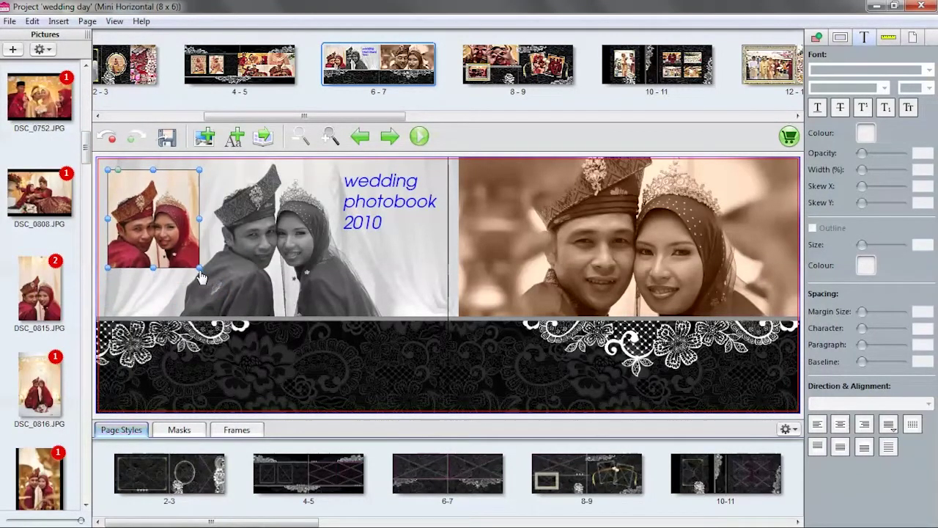
drag(118, 169, 234, 202)
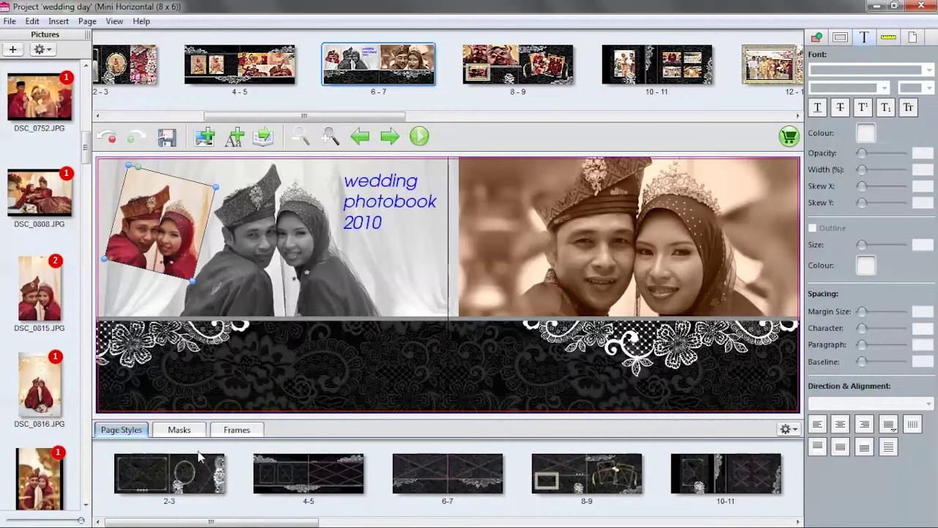
Step: Browse the Frames tab and apply a dark decorative frame to the sepia photo
click(179, 430)
click(236, 431)
click(129, 430)
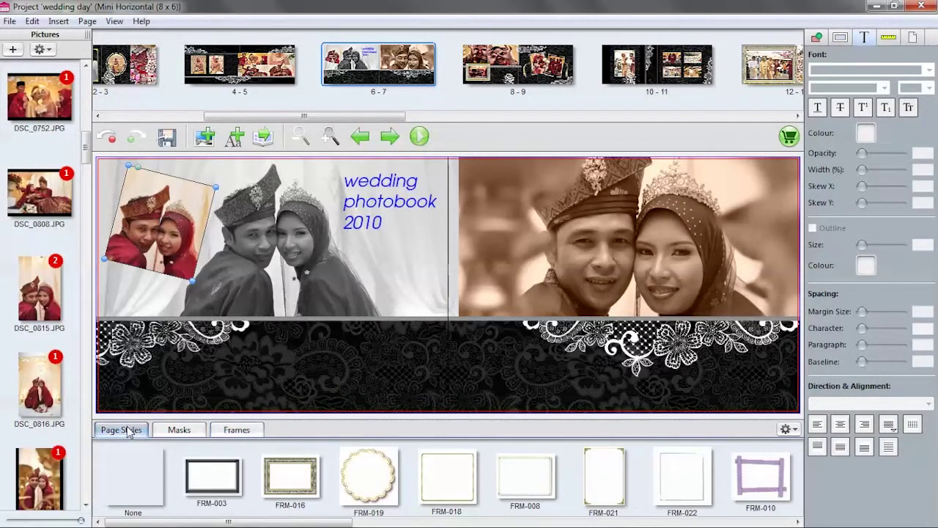
click(238, 430)
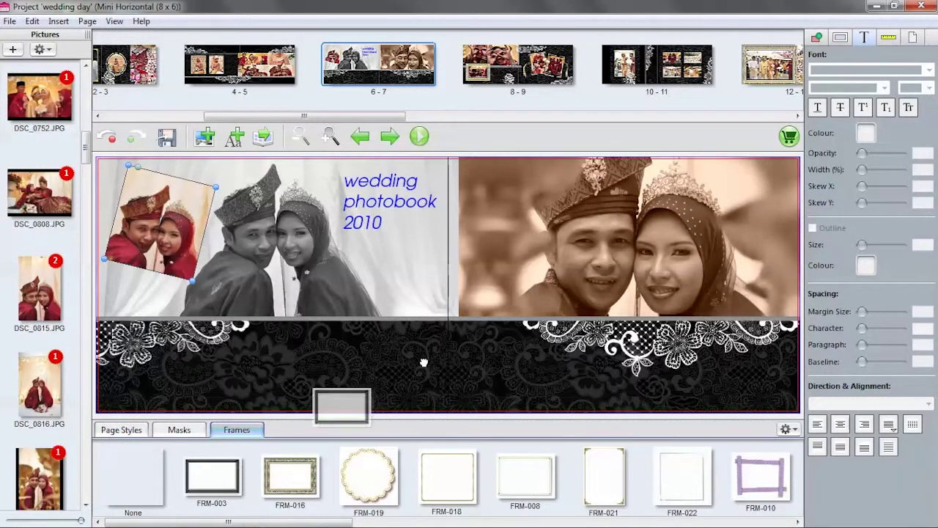
drag(361, 490, 600, 249)
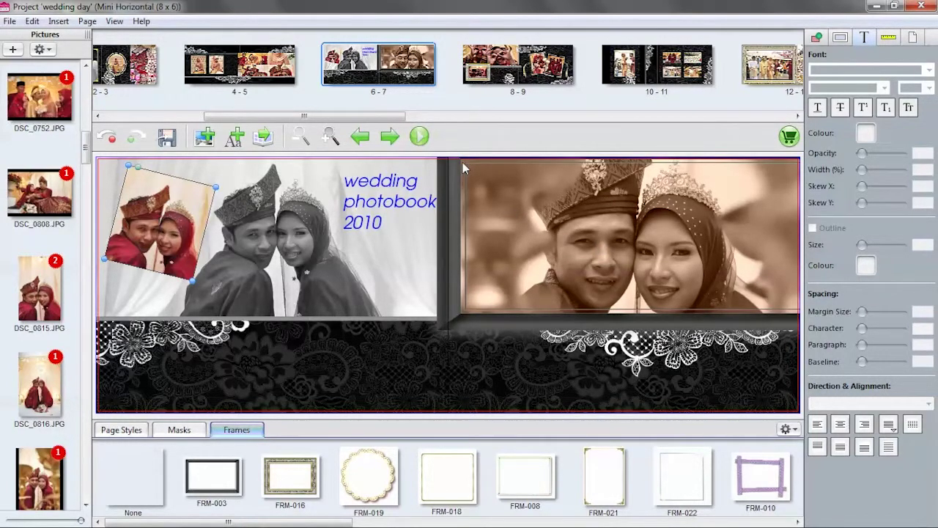
click(419, 137)
click(484, 16)
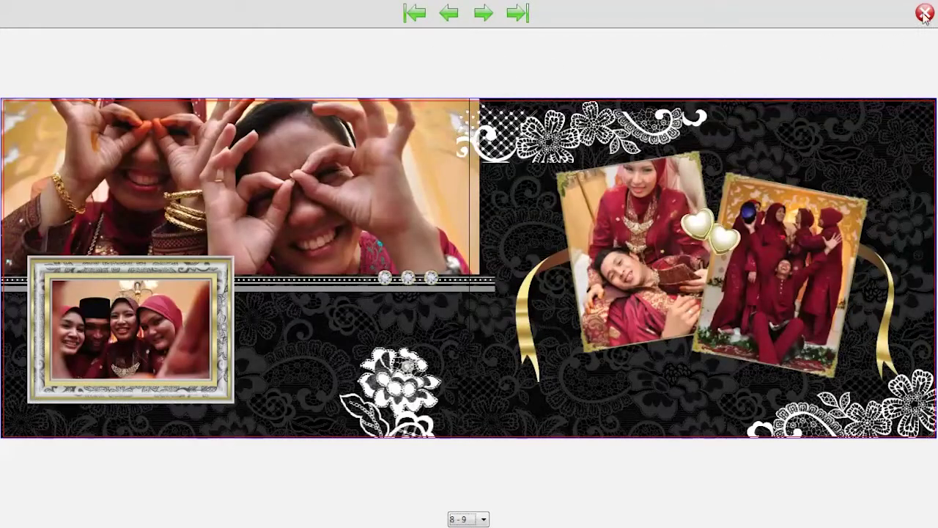
click(925, 12)
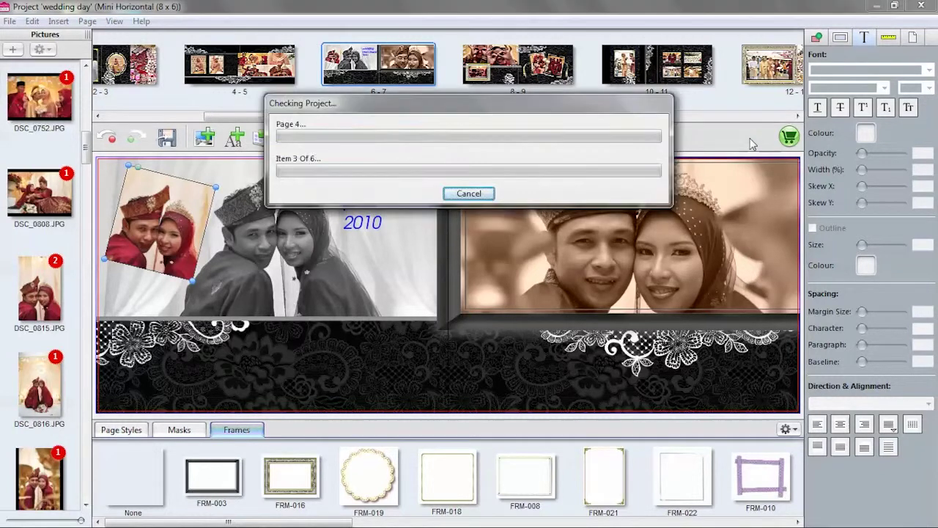
Step: Start the order, accept the terms, and choose Order Online
click(437, 281)
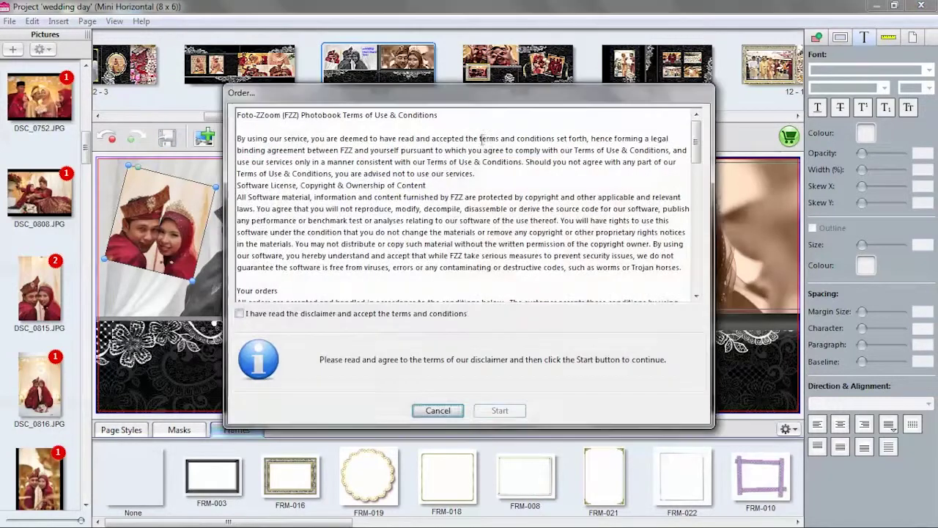
click(239, 314)
click(499, 411)
click(373, 204)
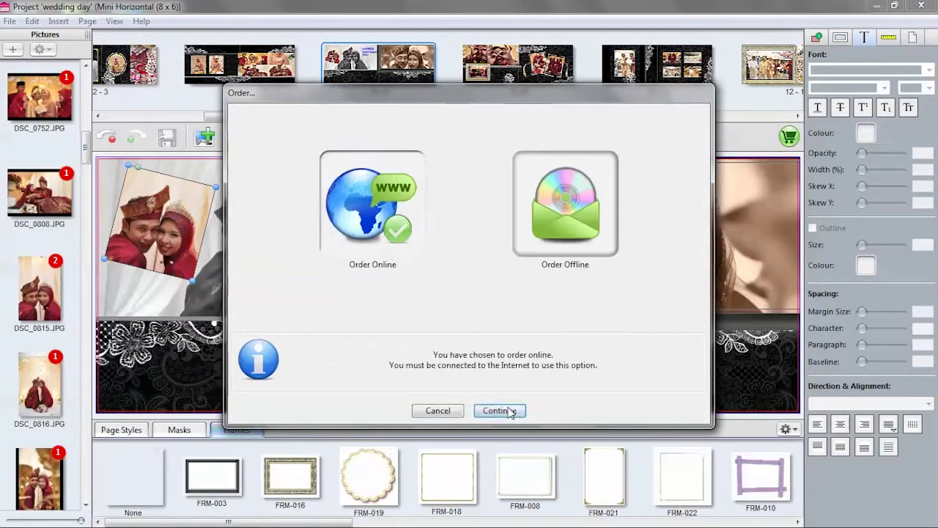
click(500, 411)
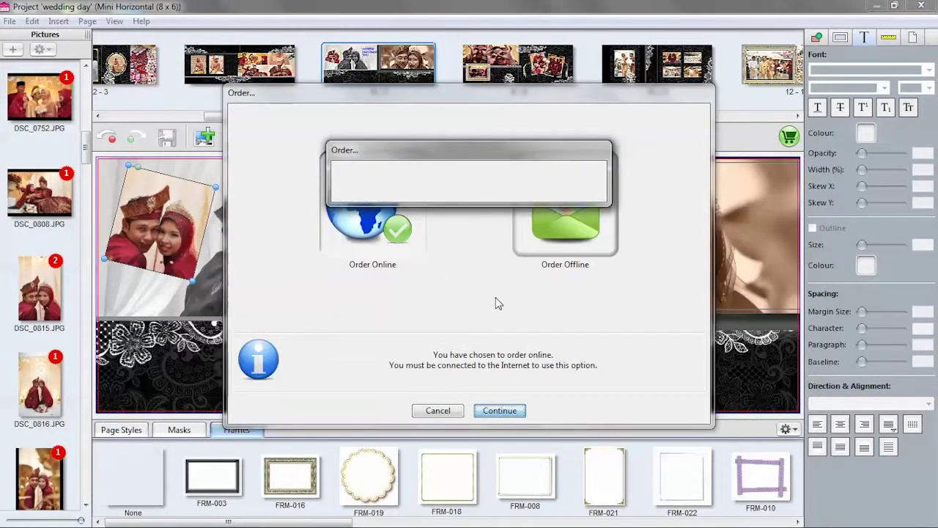